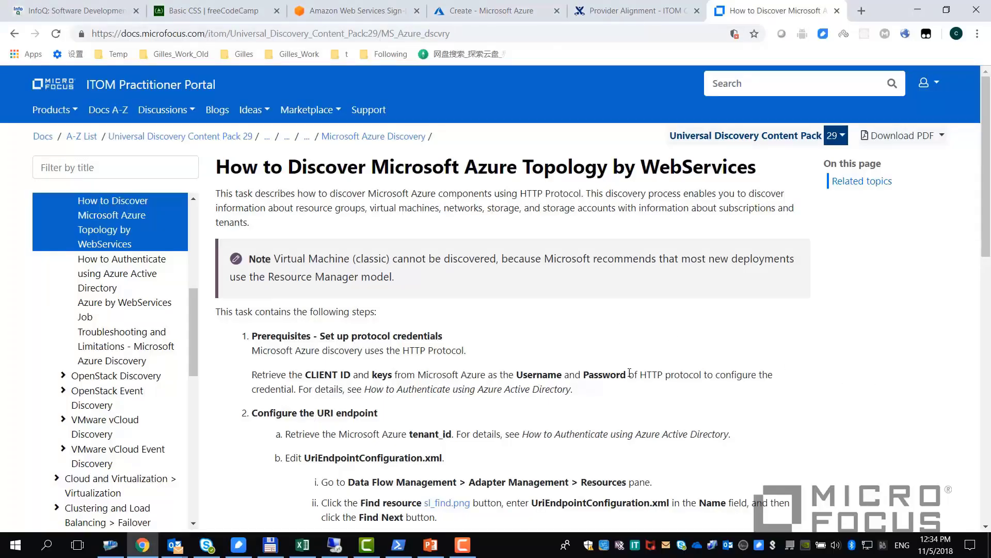
{"action": "scroll", "coordinate": [595, 377], "scroll_direction": "down", "scroll_amount": 1}
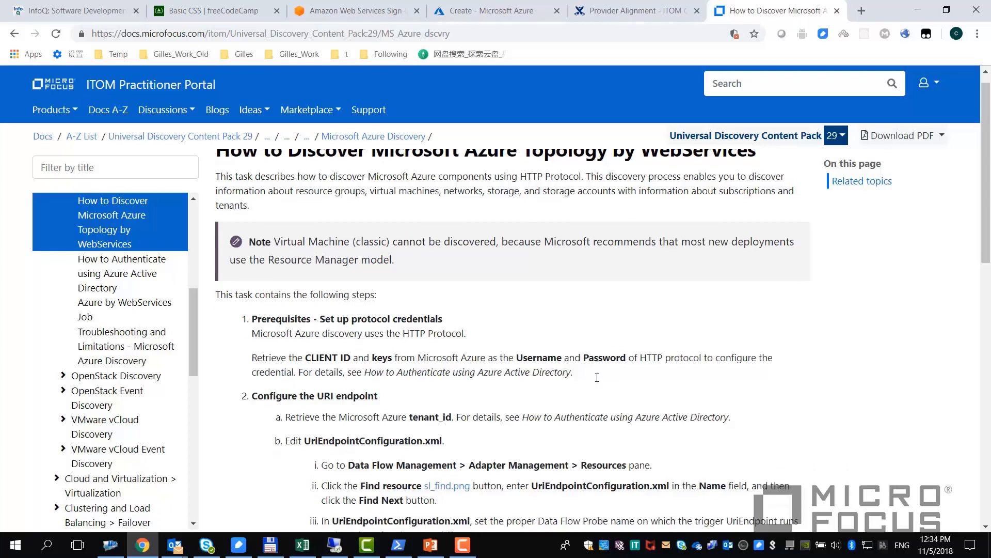
{"action": "scroll", "coordinate": [595, 378], "scroll_direction": "up", "scroll_amount": 1}
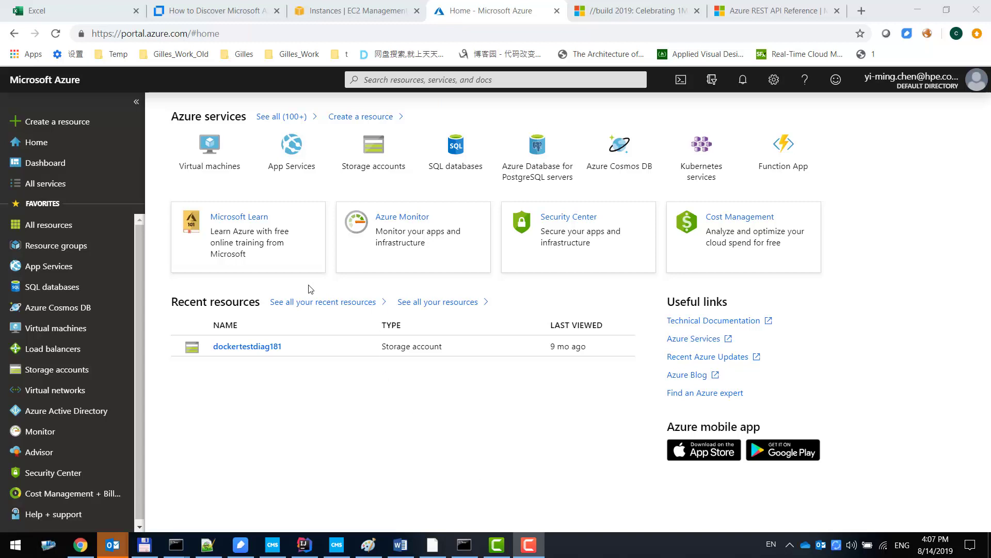
Start a PowerShell Cloud Shell session from the portal's top bar
{"action": "left_click", "coordinate": [681, 79]}
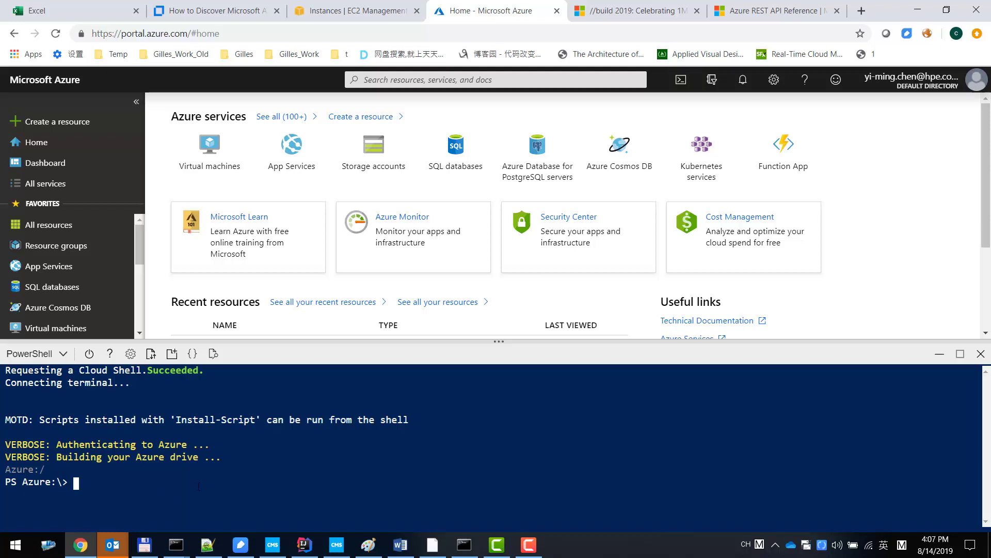
{"action": "type", "text": "az acco"}
{"action": "type", "text": "unt show"}
Run az account show, then paste the az ad sp create-for-rbac command at the prompt
{"action": "key", "text": "Return"}
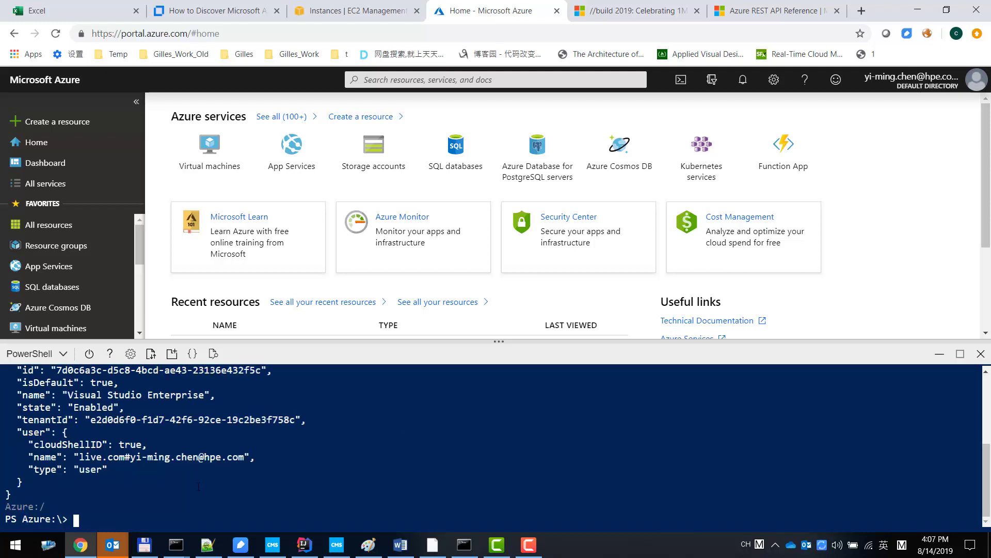
{"action": "right_click", "coordinate": [209, 482]}
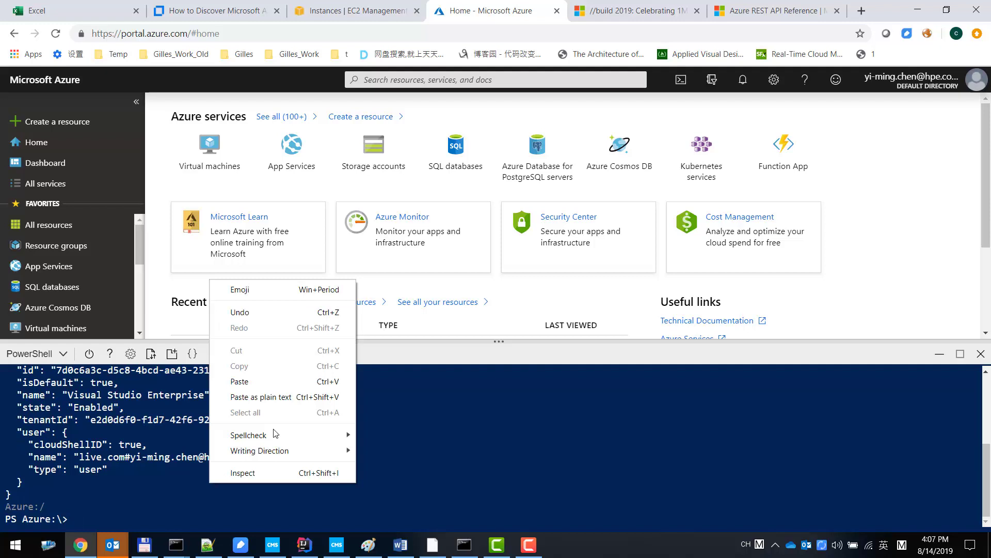
{"action": "left_click", "coordinate": [249, 381]}
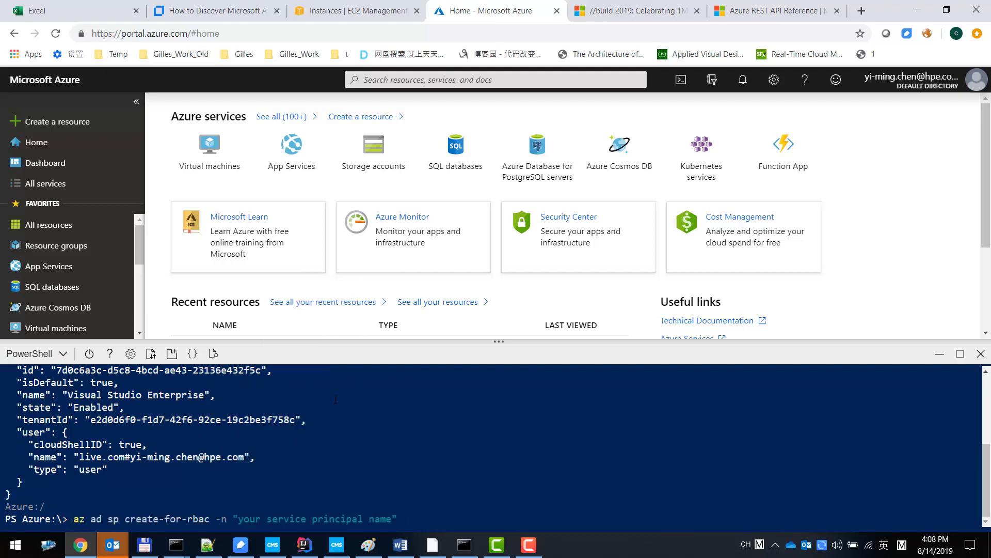
Run az ad sp create-for-rbac -n "discovery" and select the returned appId, password and tenant output
{"action": "key", "text": "BackSpace"}
{"action": "key", "text": "BackSpace"}
{"action": "key", "text": "BackSpace"}
{"action": "key", "text": "BackSpace"}
{"action": "key", "text": "BackSpace"}
{"action": "key", "text": "BackSpace"}
{"action": "key", "text": "BackSpace"}
{"action": "key", "text": "BackSpace"}
{"action": "key", "text": "BackSpace"}
{"action": "key", "text": "BackSpace"}
{"action": "key", "text": "BackSpace"}
{"action": "key", "text": "BackSpace"}
{"action": "key", "text": "BackSpace"}
{"action": "key", "text": "BackSpace"}
{"action": "key", "text": "BackSpace"}
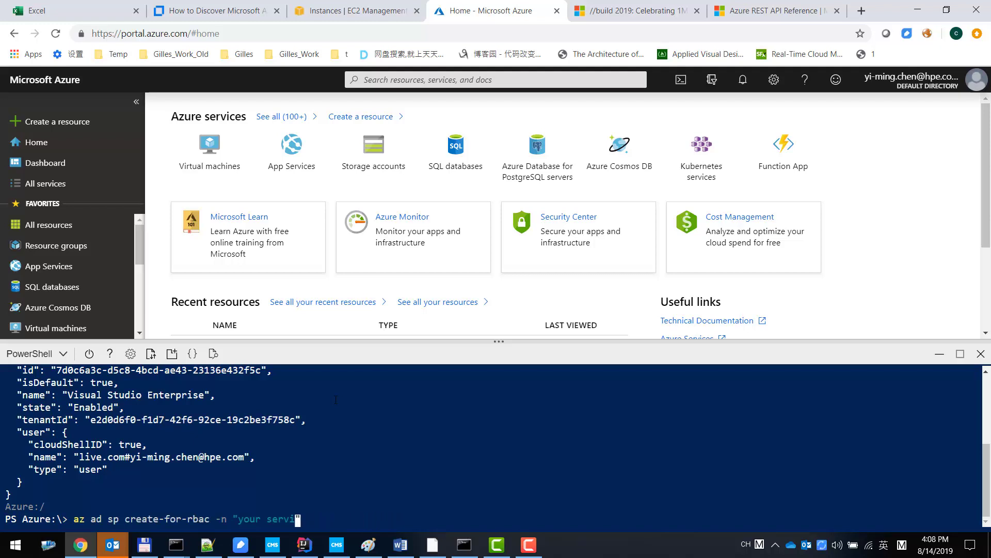
{"action": "key", "text": "BackSpace"}
{"action": "key", "text": "BackSpace"}
{"action": "key", "text": "BackSpace"}
{"action": "key", "text": "BackSpace"}
{"action": "key", "text": "BackSpace"}
{"action": "key", "text": "BackSpace"}
{"action": "key", "text": "BackSpace"}
{"action": "key", "text": "BackSpace"}
{"action": "key", "text": "BackSpace"}
{"action": "key", "text": "BackSpace"}
{"action": "type", "text": "dis"}
{"action": "type", "text": "covery"}
{"action": "key", "text": "Return"}
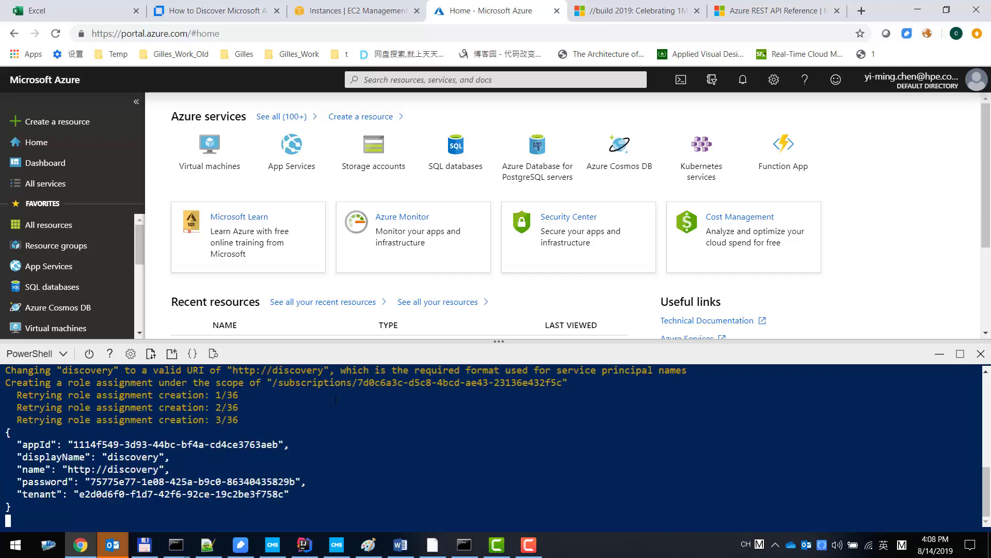
{"action": "left_click_drag", "start_coordinate": [39, 494], "coordinate": [1, 405]}
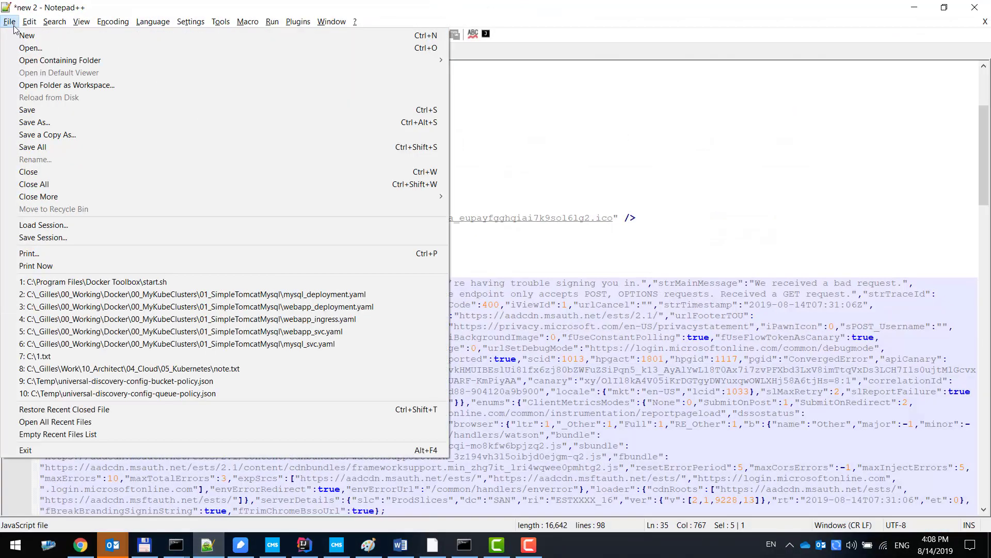
Paste the Azure CLI output into a new Notepad++ document and locate the tenantId value
{"action": "left_click", "coordinate": [13, 35]}
{"action": "key", "text": "ctrl+v"}
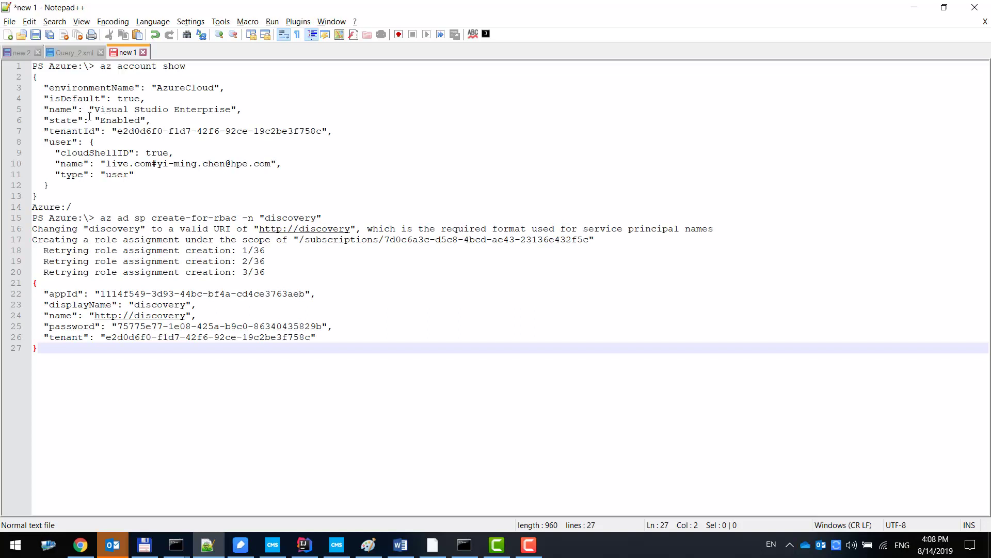
{"action": "left_click", "coordinate": [116, 109]}
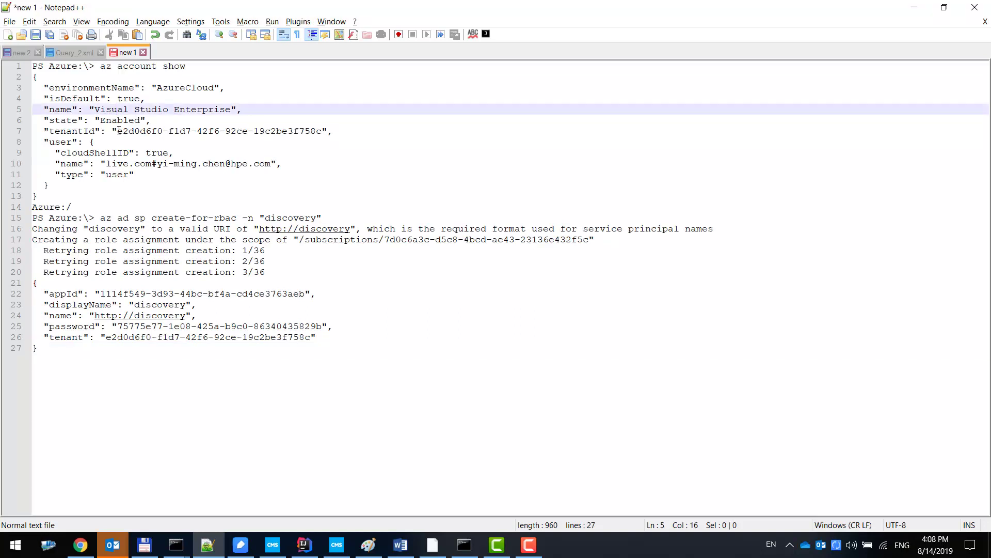
{"action": "left_click_drag", "start_coordinate": [117, 132], "coordinate": [322, 127]}
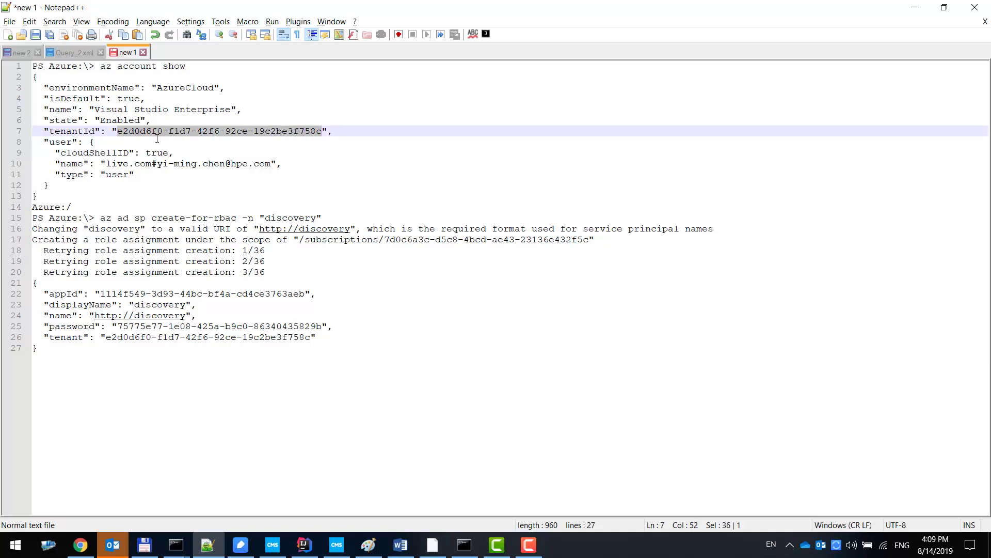
Locate the service principal's appId and password values in the pasted output
{"action": "left_click", "coordinate": [197, 336]}
{"action": "left_click_drag", "start_coordinate": [100, 294], "coordinate": [306, 293]}
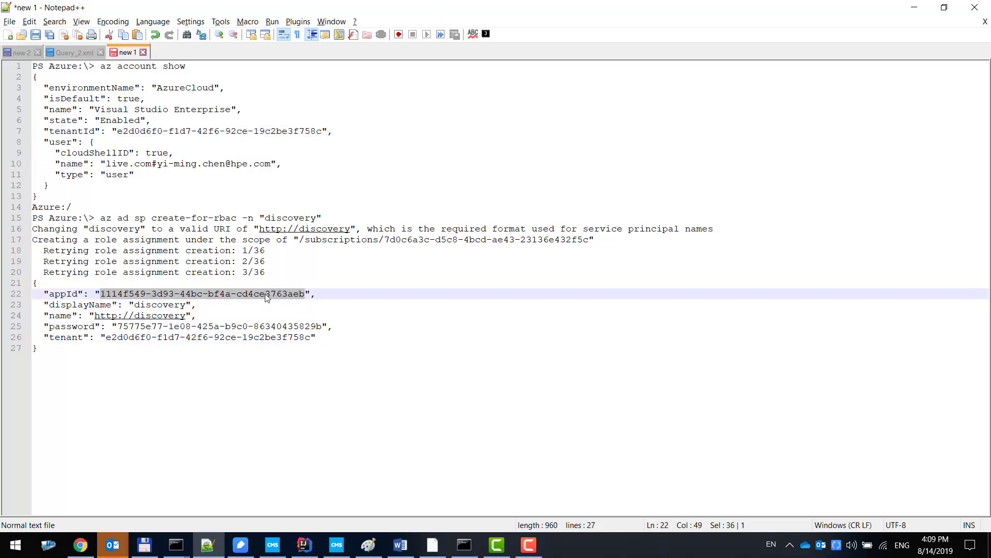
{"action": "left_click", "coordinate": [118, 326]}
{"action": "left_click_drag", "start_coordinate": [117, 327], "coordinate": [323, 328]}
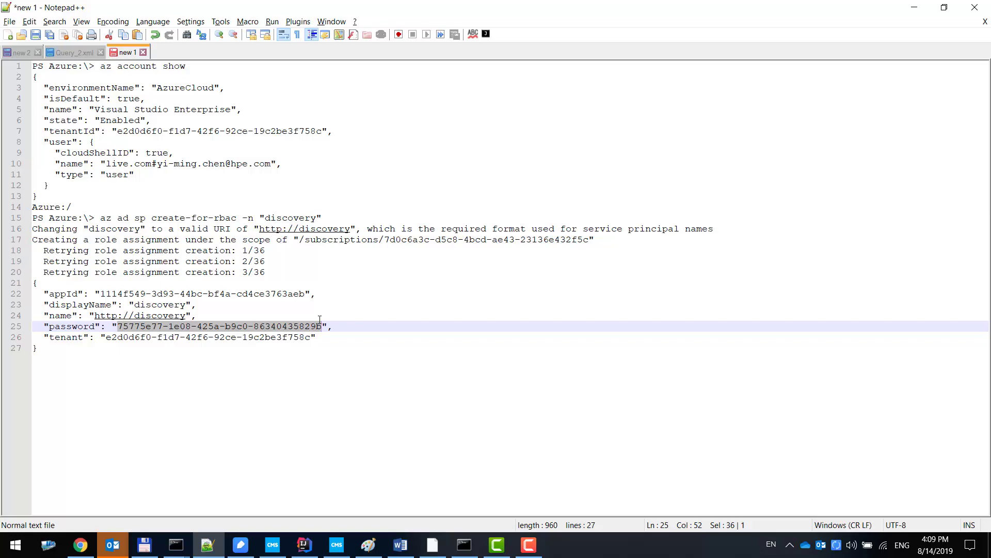
{"action": "left_click", "coordinate": [320, 330]}
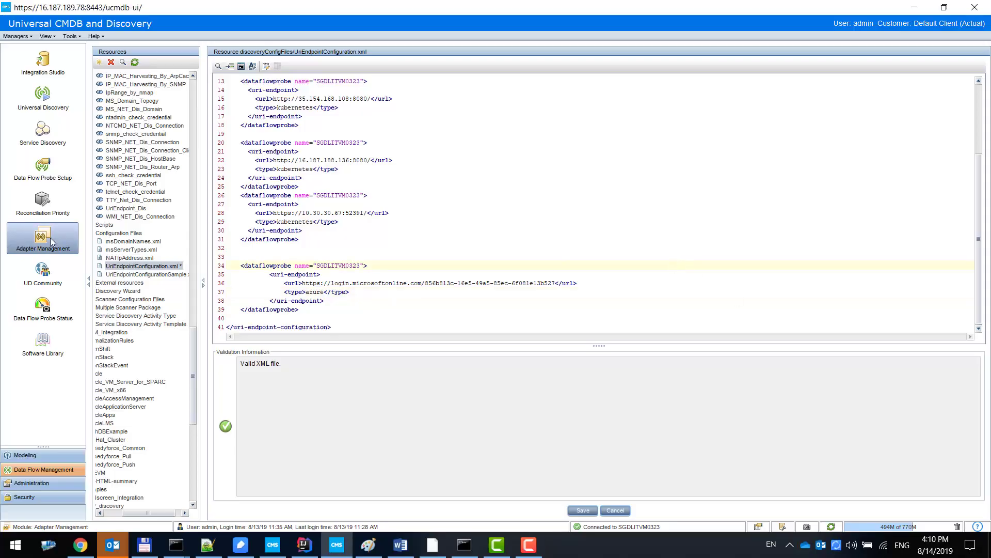
Duplicate the azure dataflowprobe block (lines 34-39) below itself in UriEndpointConfiguration.xml with corrected indentation
{"action": "left_click", "coordinate": [140, 266]}
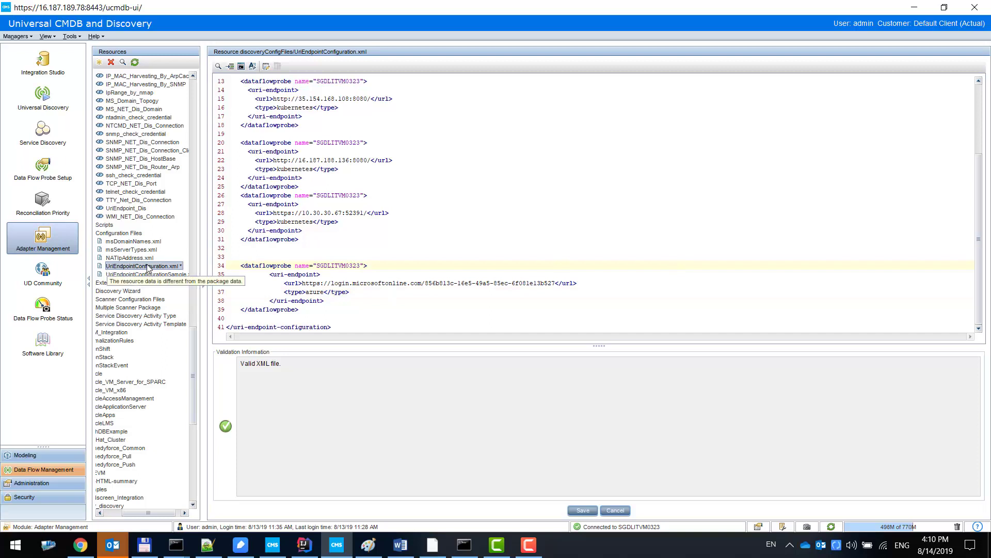
{"action": "left_click_drag", "start_coordinate": [300, 309], "coordinate": [201, 269]}
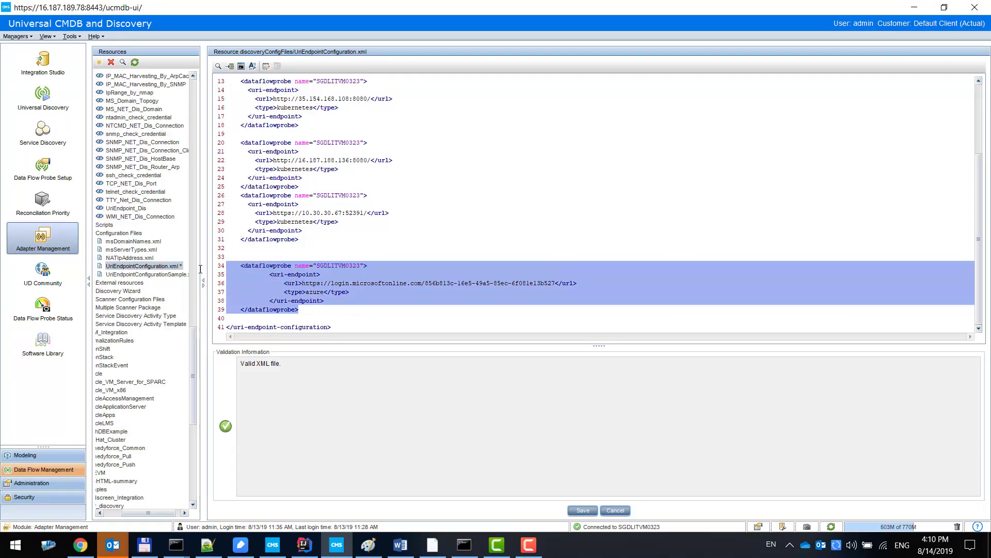
{"action": "left_click", "coordinate": [323, 309]}
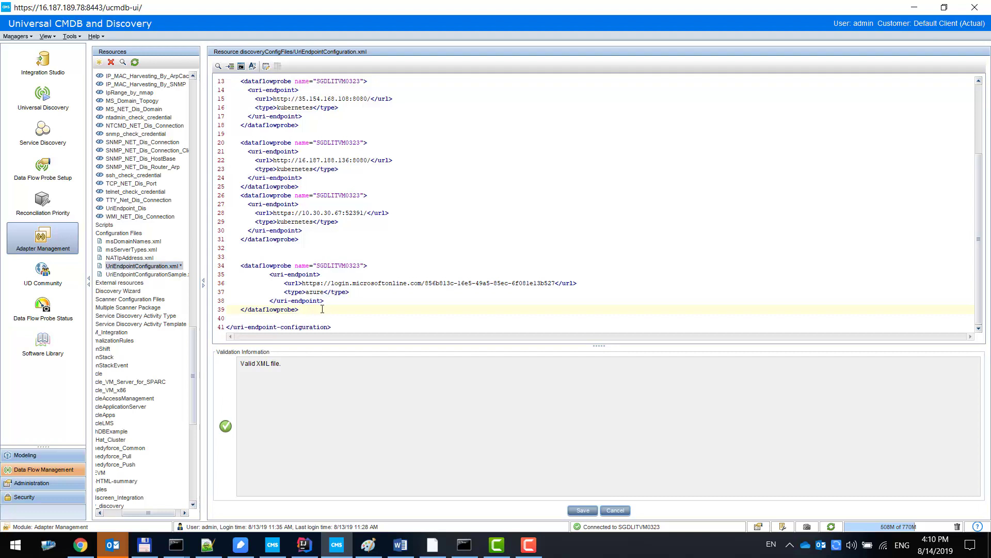
{"action": "key", "text": "Down"}
{"action": "key", "text": "shift+Down"}
{"action": "key", "text": "shift+End"}
{"action": "key", "text": "Delete"}
{"action": "key", "text": "ctrl+v"}
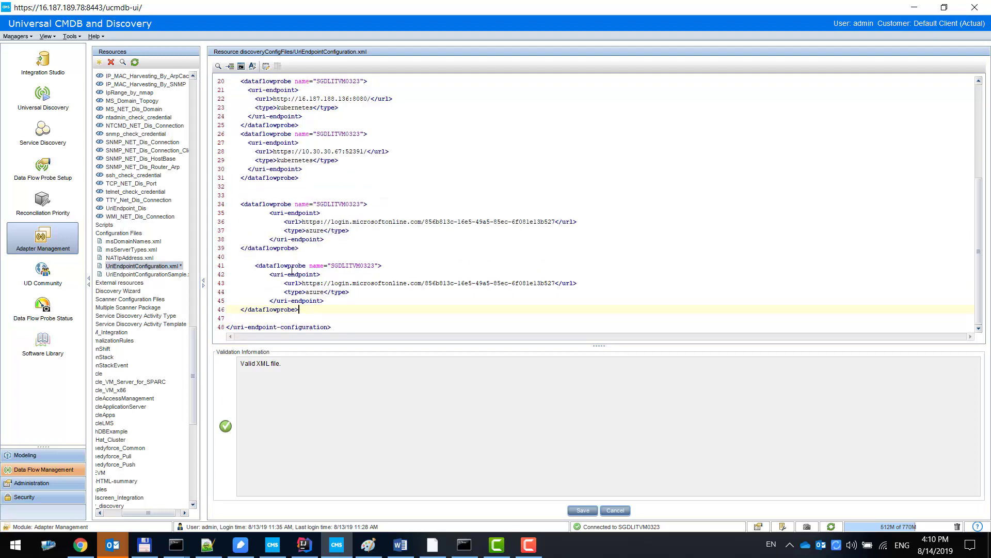
{"action": "key", "text": "BackSpace"}
{"action": "key", "text": "BackSpace"}
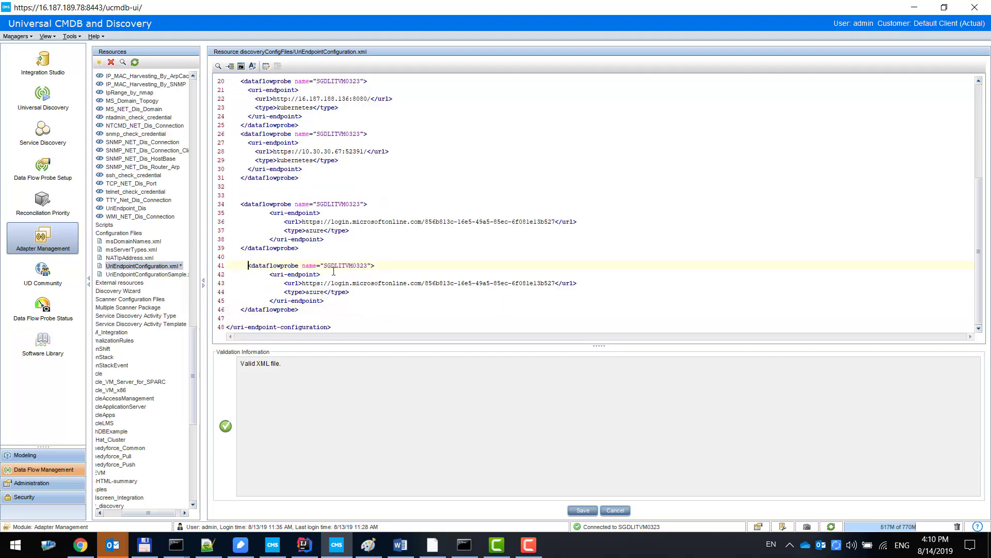
{"action": "key", "text": "BackSpace"}
{"action": "key", "text": "BackSpace"}
Select the tenantId in Notepad++ and the tenant GUID in the second endpoint's login.microsoftonline.com URL
{"action": "left_click", "coordinate": [207, 544]}
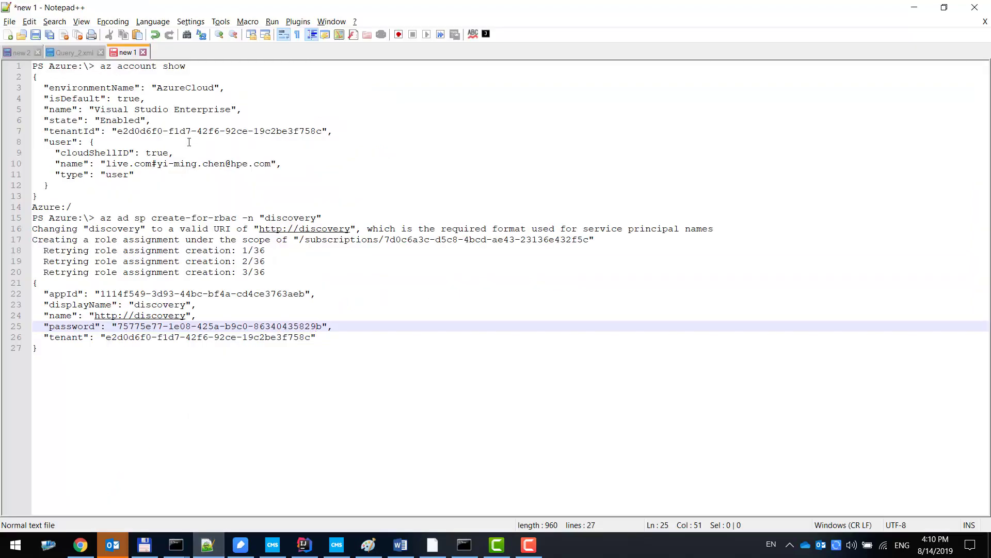
{"action": "left_click_drag", "start_coordinate": [120, 131], "coordinate": [321, 126]}
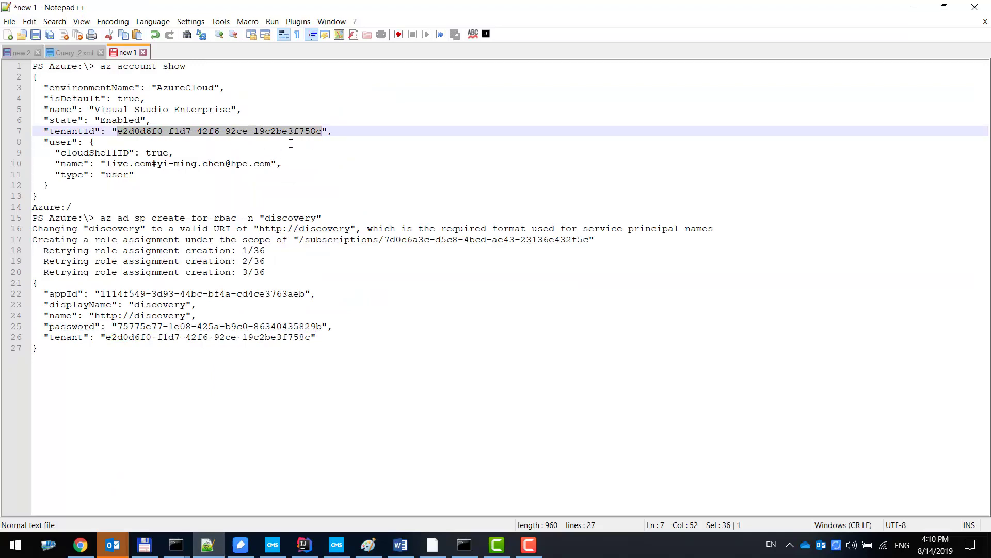
{"action": "key", "text": "alt+Tab"}
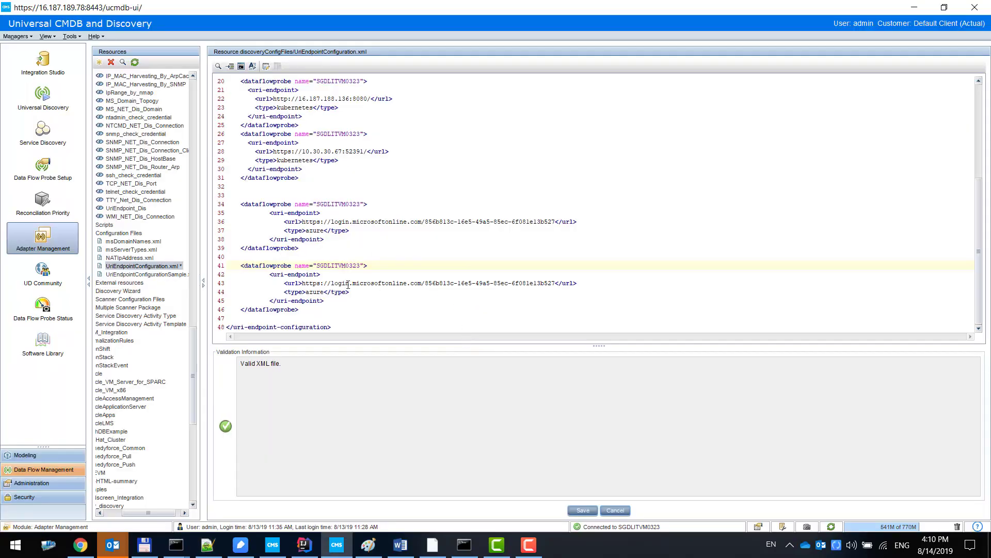
{"action": "left_click_drag", "start_coordinate": [425, 283], "coordinate": [557, 283]}
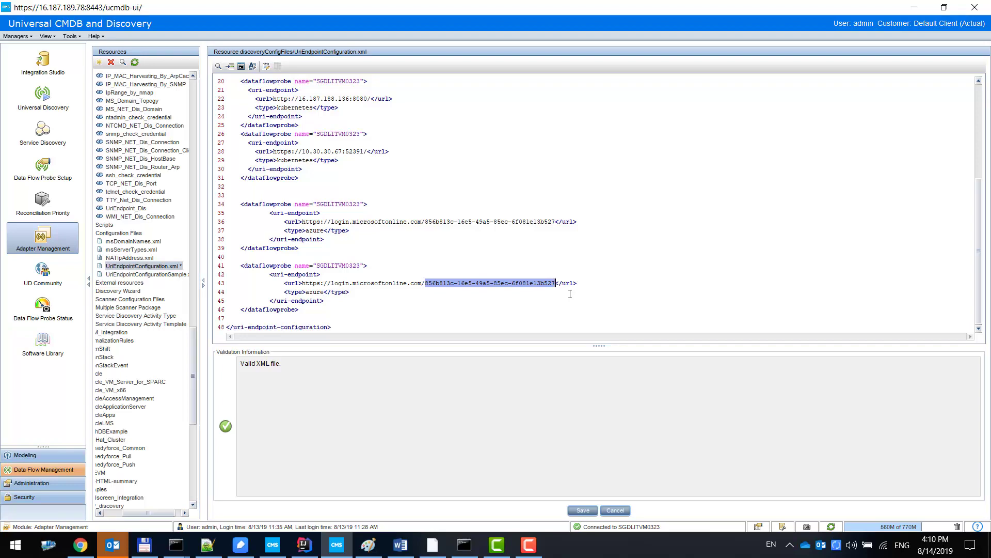
Replace the second Azure endpoint's tenant GUID with the copied tenantId and save the configuration
{"action": "left_click", "coordinate": [206, 544]}
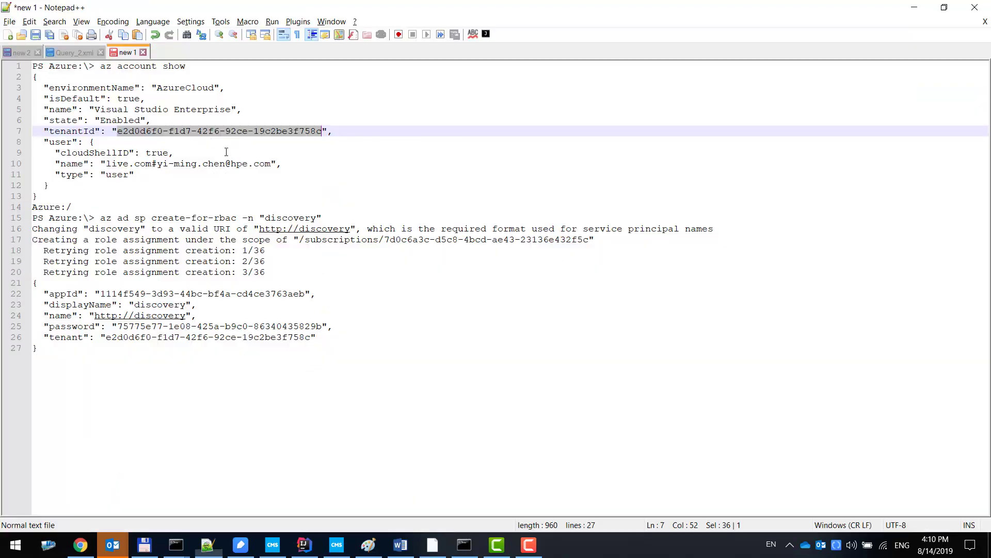
{"action": "key", "text": "ctrl+c"}
{"action": "key", "text": "alt+Tab"}
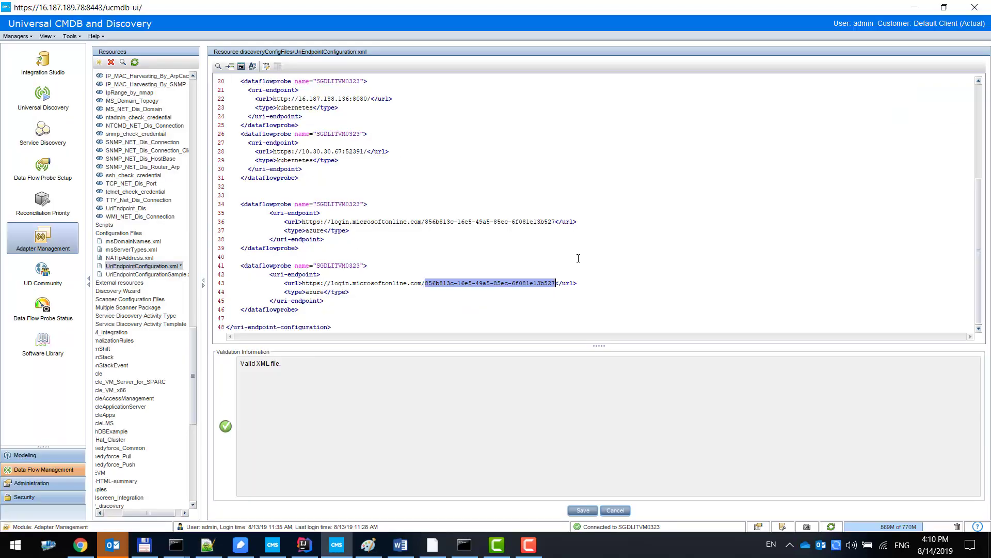
{"action": "key", "text": "ctrl+v"}
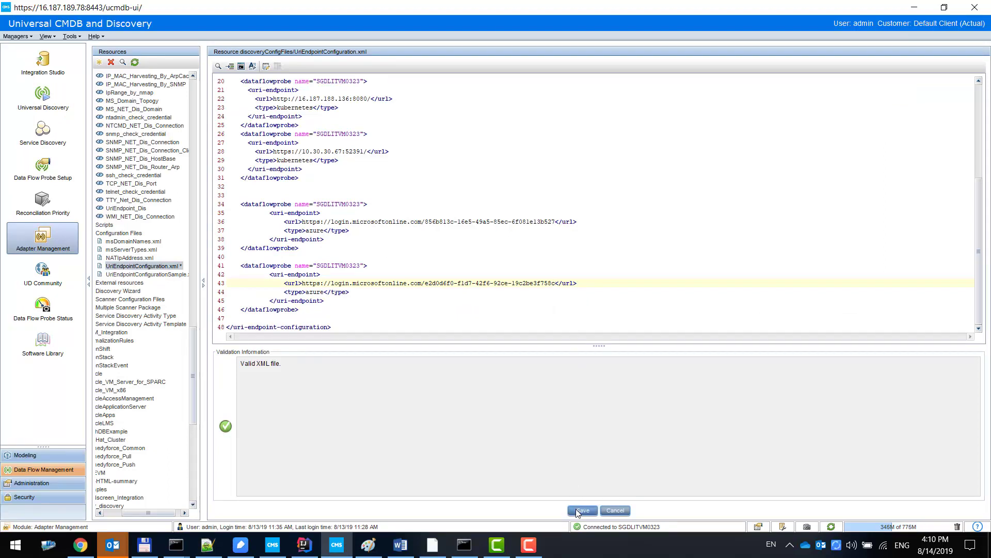
{"action": "left_click", "coordinate": [579, 510]}
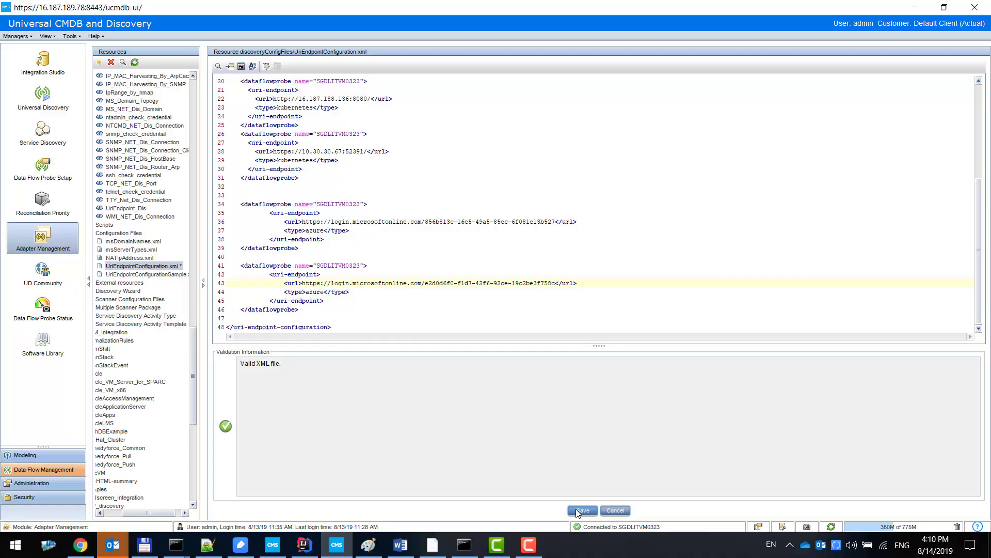
Create a new HTTP Protocol credential on the probe with the Azure appId as Username
{"action": "left_click", "coordinate": [65, 181]}
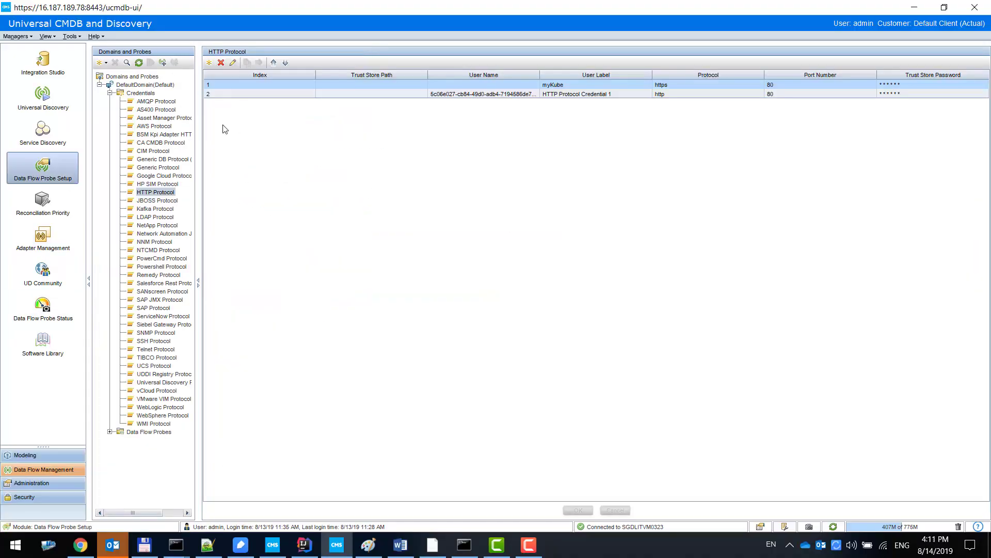
{"action": "left_click", "coordinate": [210, 62]}
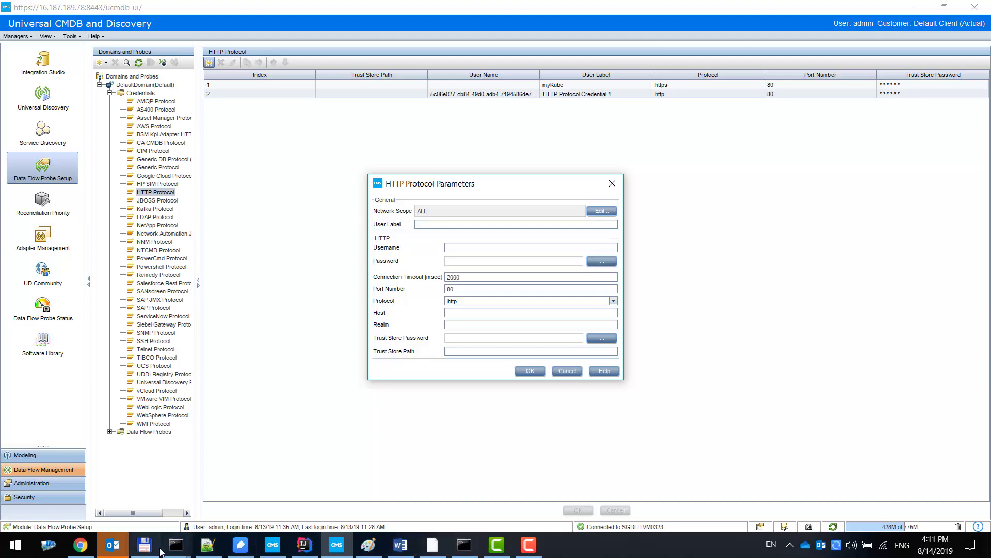
{"action": "left_click", "coordinate": [207, 544]}
{"action": "left_click", "coordinate": [145, 251]}
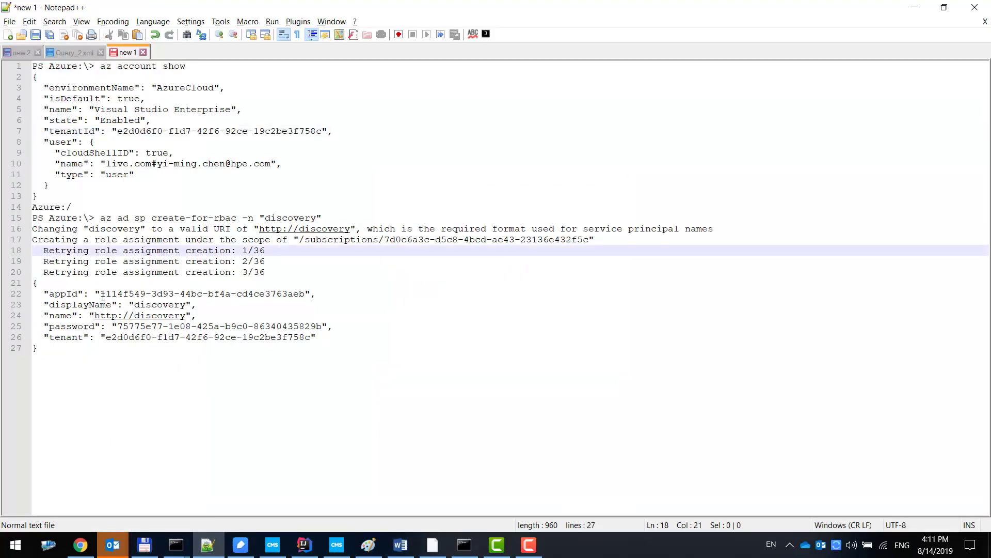
{"action": "left_click_drag", "start_coordinate": [100, 294], "coordinate": [306, 294]}
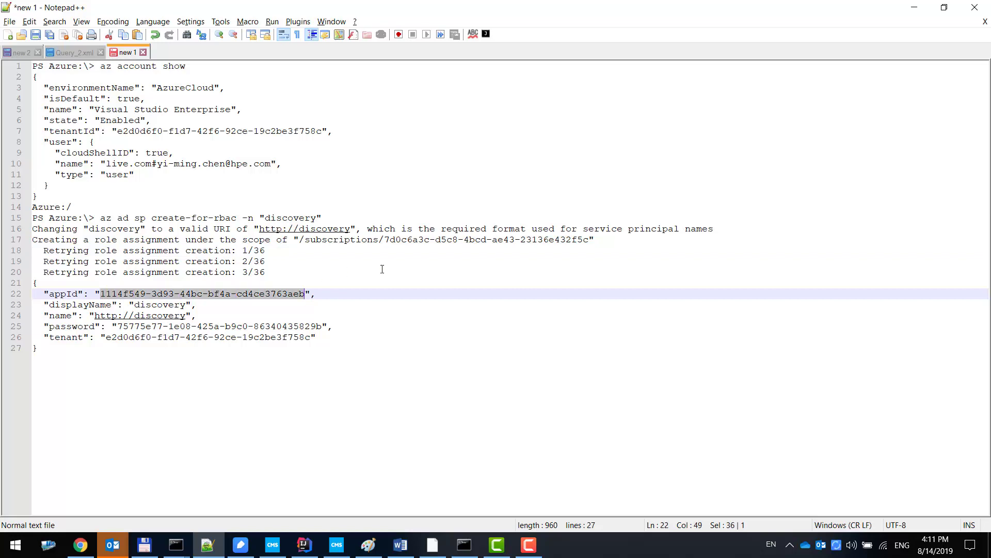
{"action": "key", "text": "alt+Tab"}
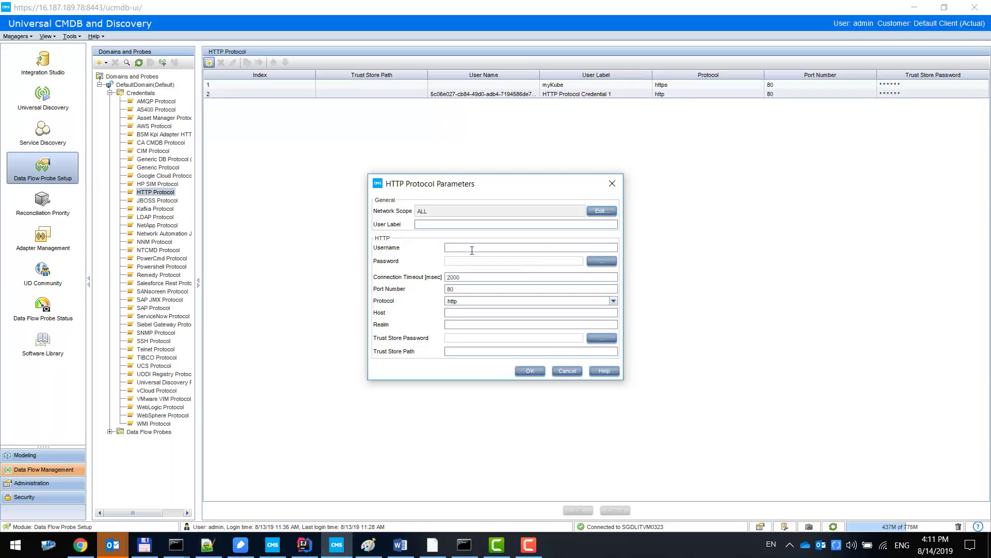
{"action": "left_click", "coordinate": [471, 250]}
{"action": "key", "text": "ctrl+v"}
Set the credential's password to the service-principal password and save it
{"action": "key", "text": "alt+Tab"}
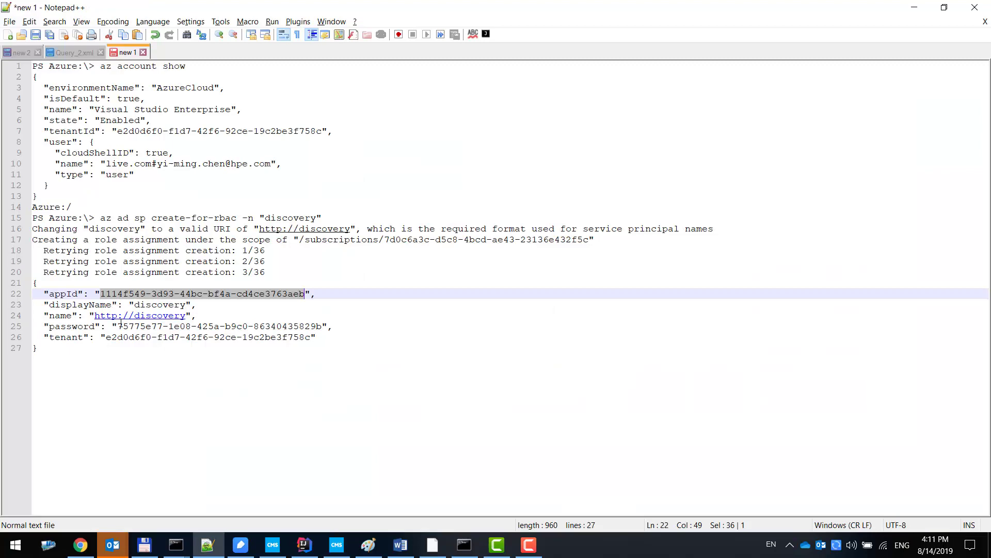
{"action": "left_click_drag", "start_coordinate": [116, 326], "coordinate": [325, 326]}
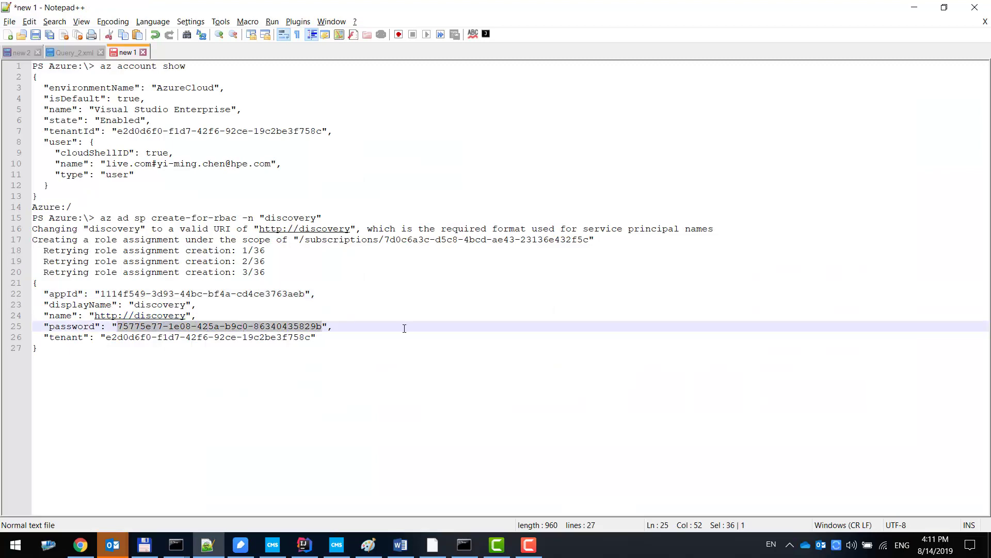
{"action": "key", "text": "alt+Tab"}
{"action": "left_click", "coordinate": [602, 264]}
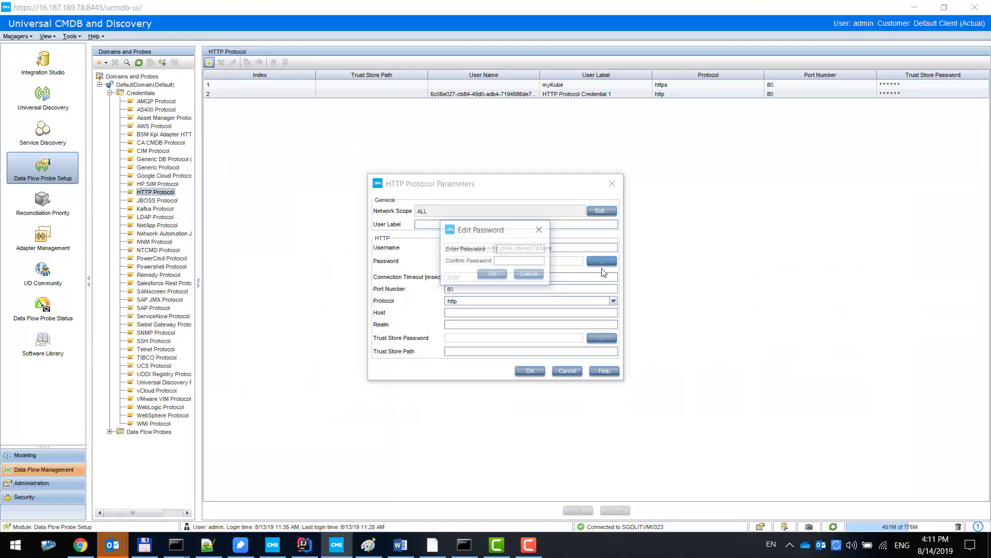
{"action": "key", "text": "ctrl+v"}
{"action": "left_click", "coordinate": [491, 274]}
{"action": "left_click", "coordinate": [530, 371]}
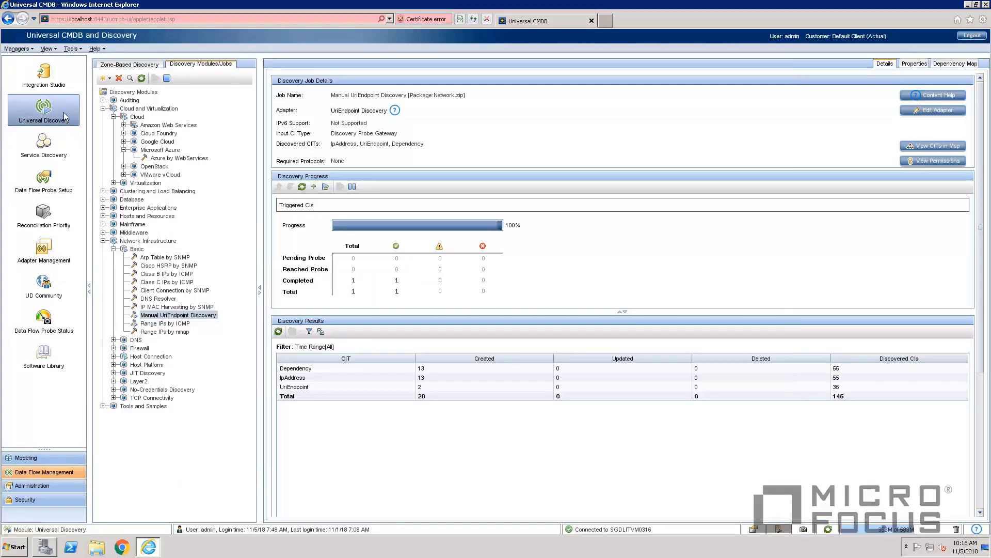
Rerun the Manual UriEndpoint Discovery job and list its completed triggered CIs
{"action": "mouse_move", "coordinate": [178, 315]}
{"action": "right_click", "coordinate": [168, 317]}
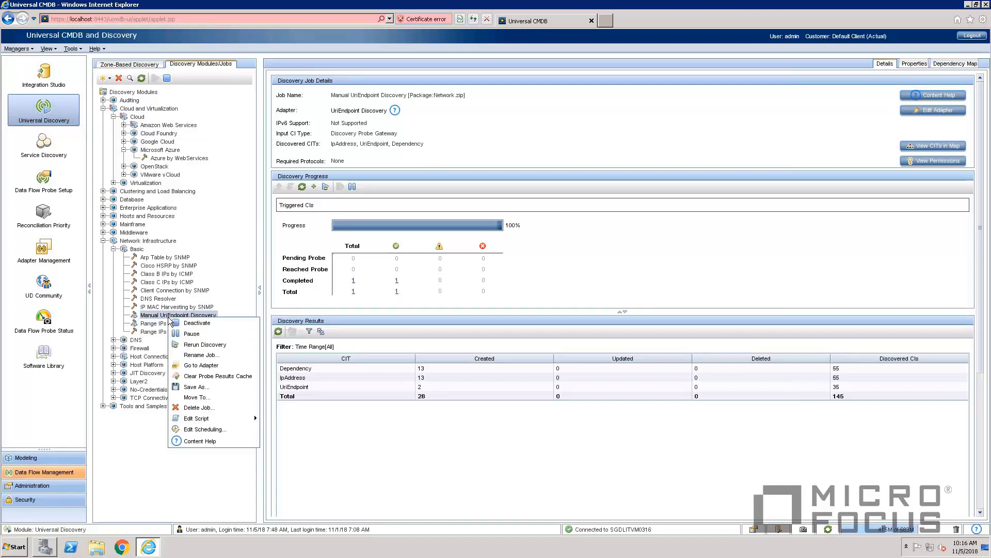
{"action": "left_click", "coordinate": [198, 344]}
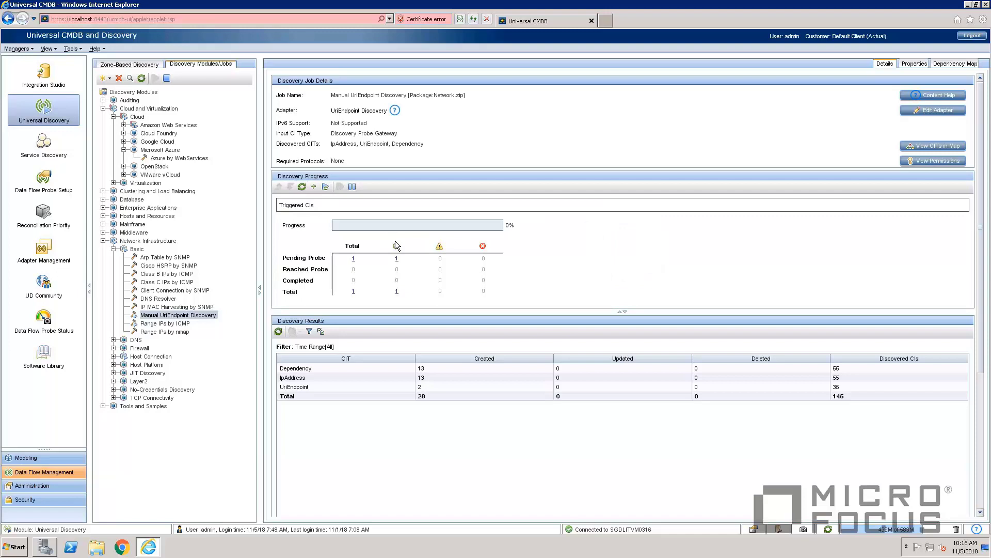
{"action": "left_click", "coordinate": [302, 188]}
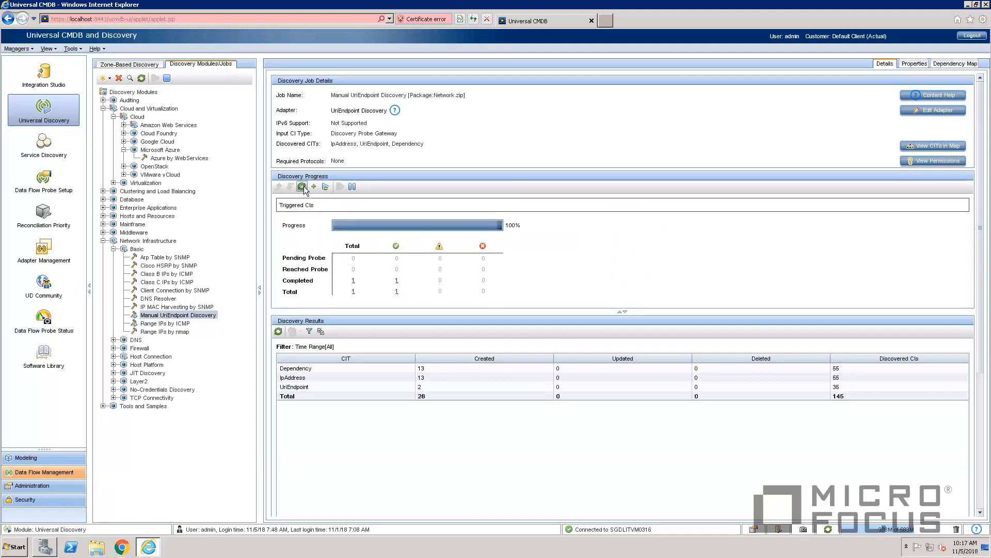
{"action": "left_click", "coordinate": [355, 291]}
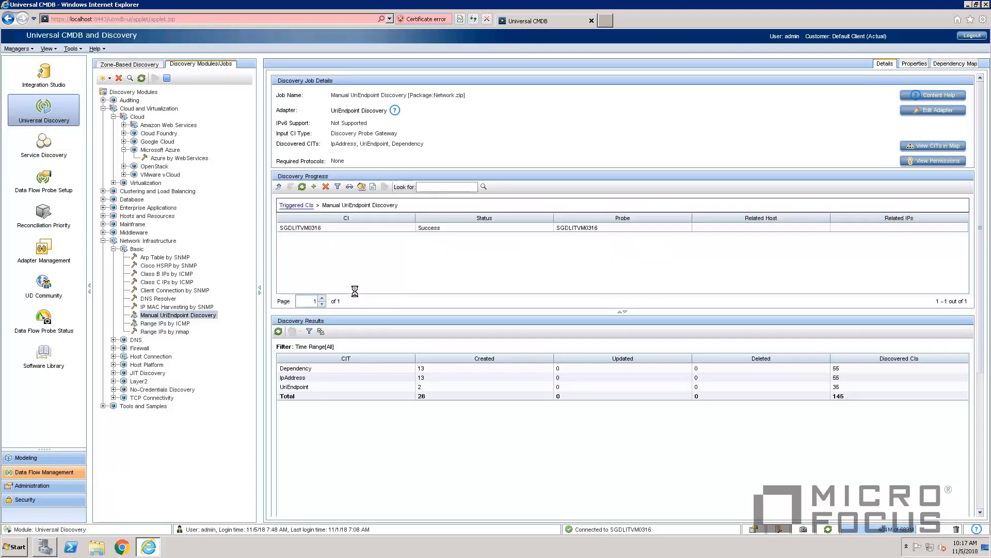
Show results for the SGDLITVM0316 triggered CI and verify the Azure login endpoint Uri was discovered
{"action": "left_click", "coordinate": [314, 228]}
{"action": "right_click", "coordinate": [314, 228]}
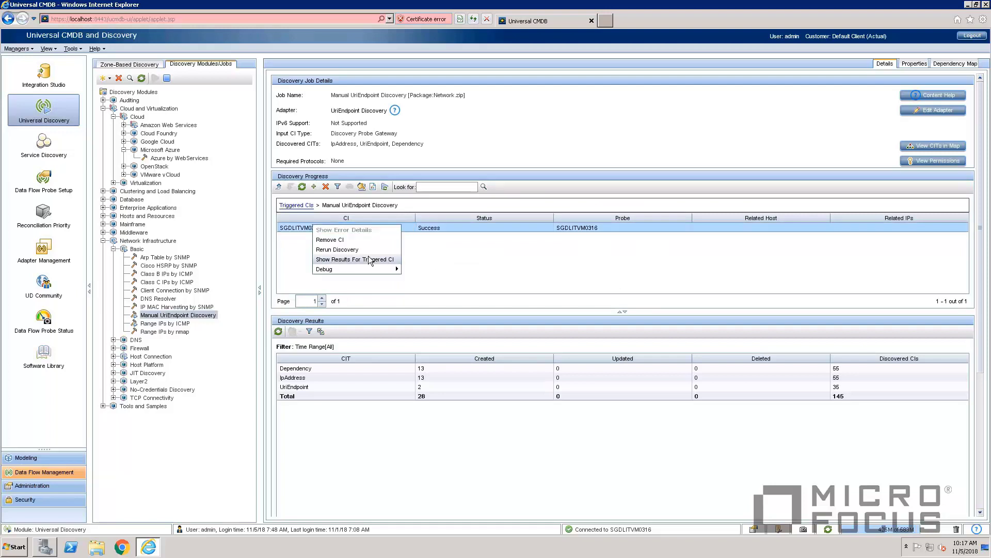
{"action": "left_click", "coordinate": [348, 259]}
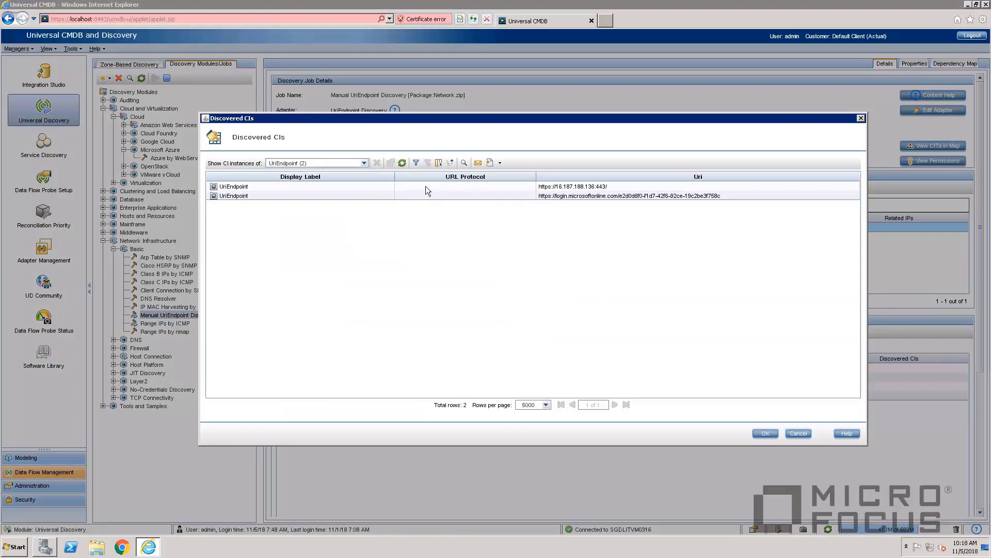
{"action": "left_click", "coordinate": [248, 196]}
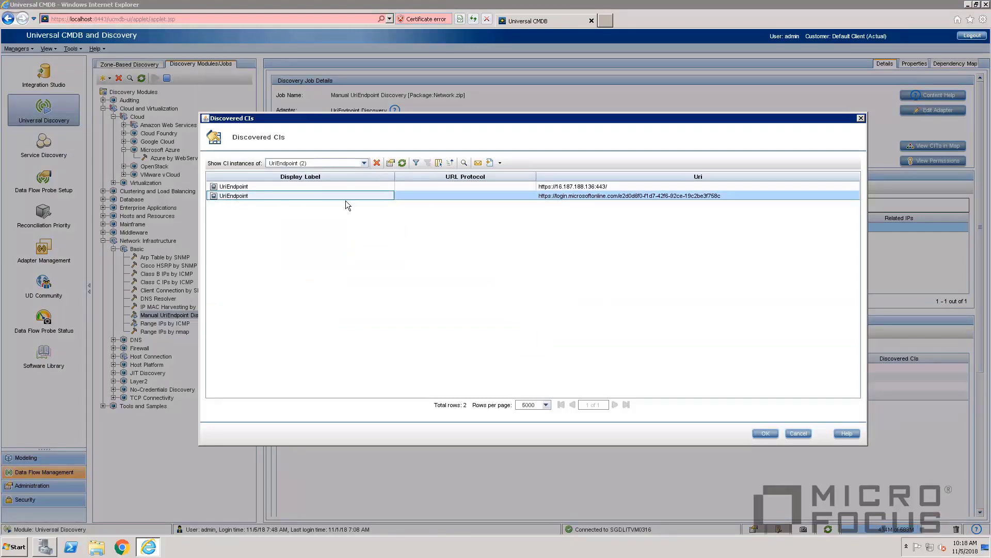
{"action": "left_click", "coordinate": [577, 197]}
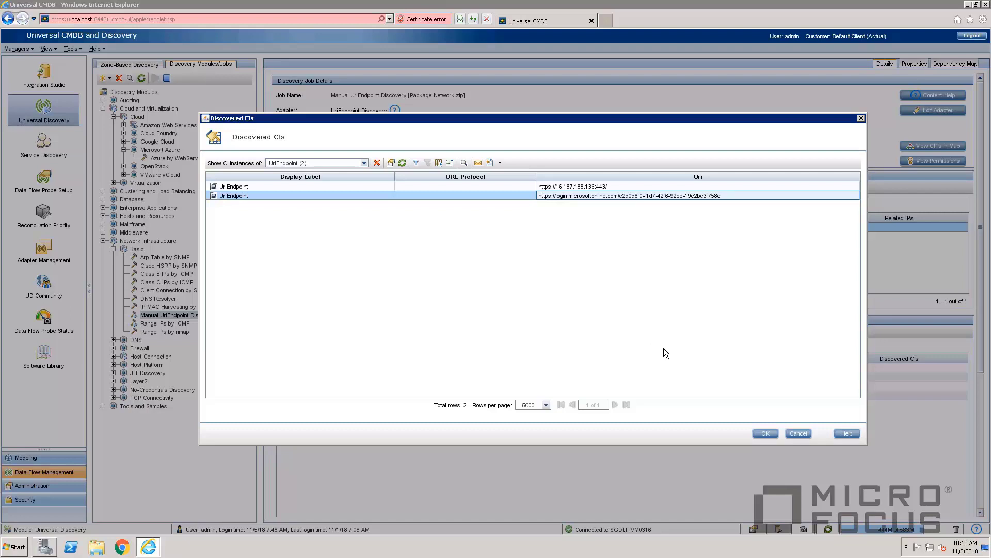
{"action": "left_click", "coordinate": [767, 433]}
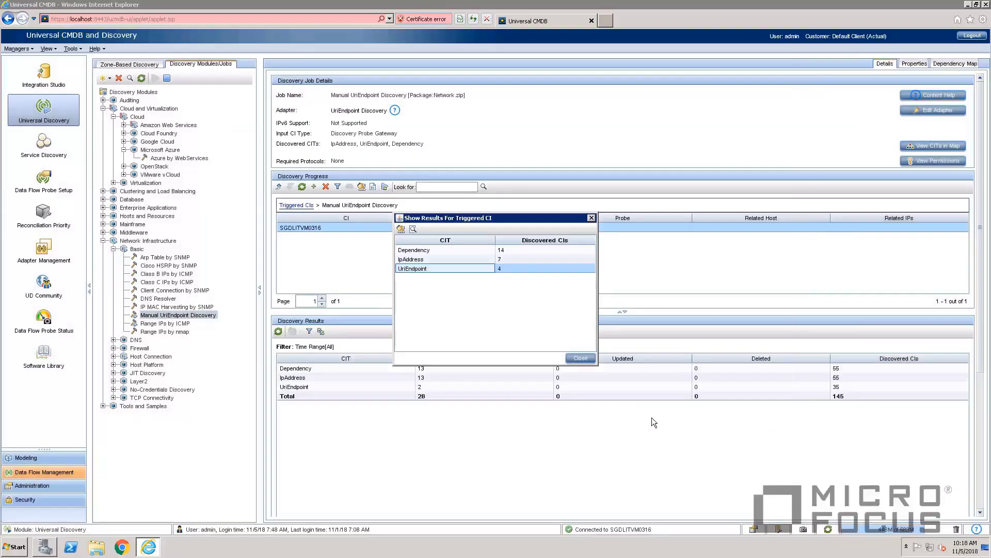
{"action": "left_click", "coordinate": [591, 218]}
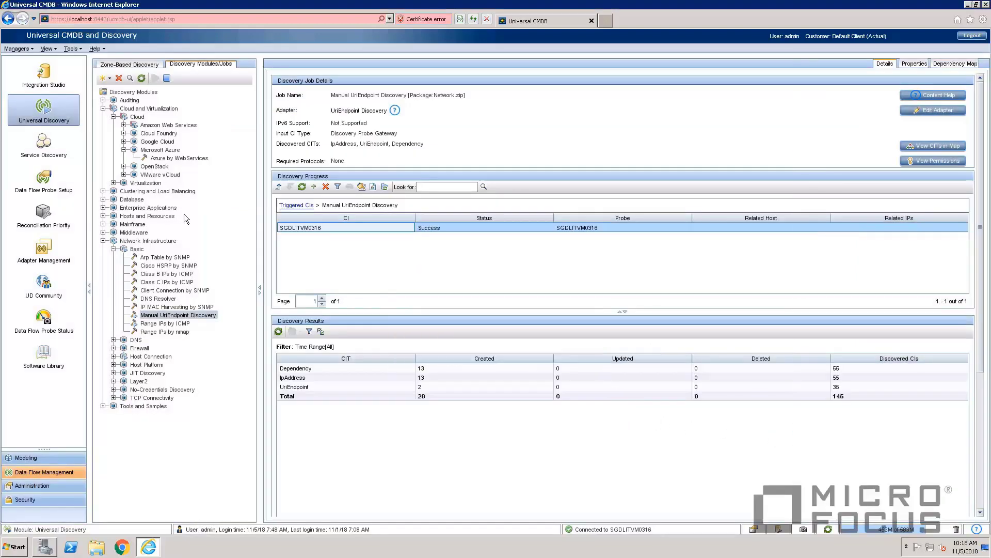
Activate Azure by WebServices and review the created Azure tenant, resource group and other CI rows
{"action": "mouse_move", "coordinate": [178, 158]}
{"action": "right_click", "coordinate": [167, 159]}
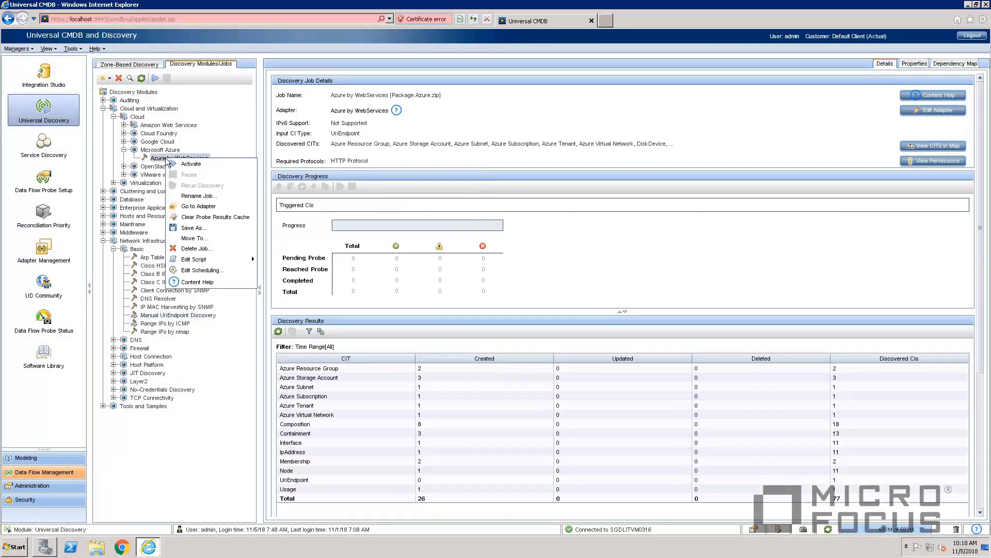
{"action": "left_click", "coordinate": [186, 165]}
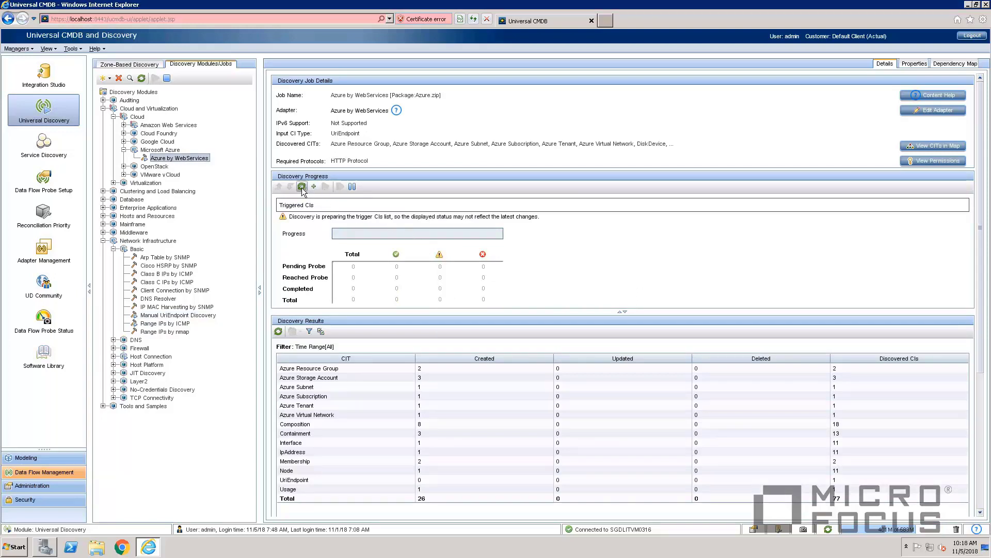
{"action": "left_click", "coordinate": [301, 186]}
{"action": "left_click", "coordinate": [533, 404]}
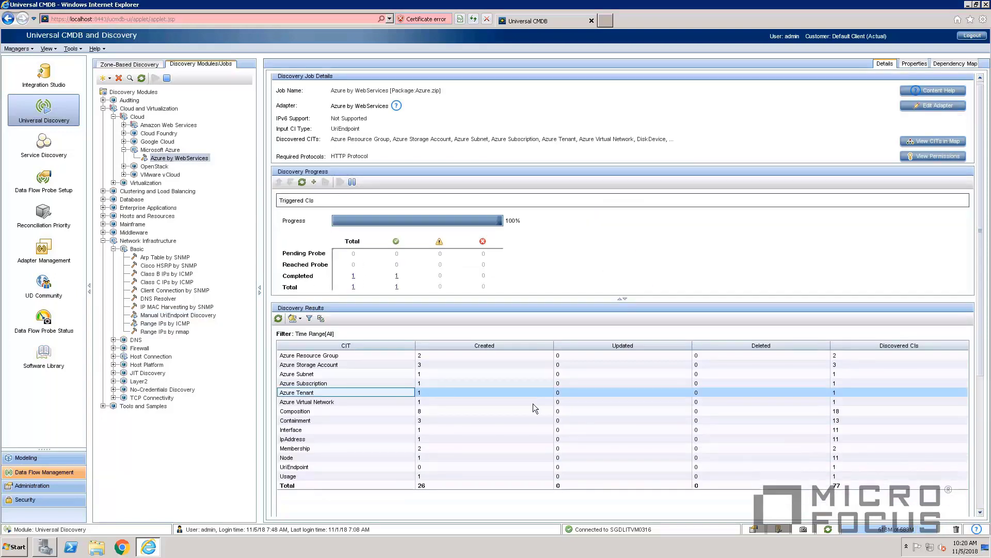
{"action": "left_click", "coordinate": [300, 357]}
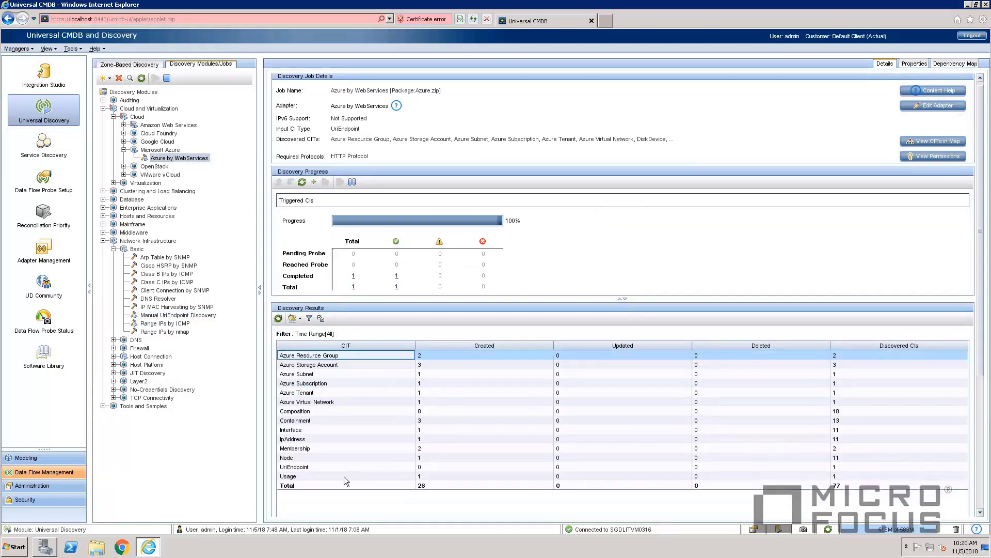
{"action": "left_click", "coordinate": [301, 476], "text": "shift"}
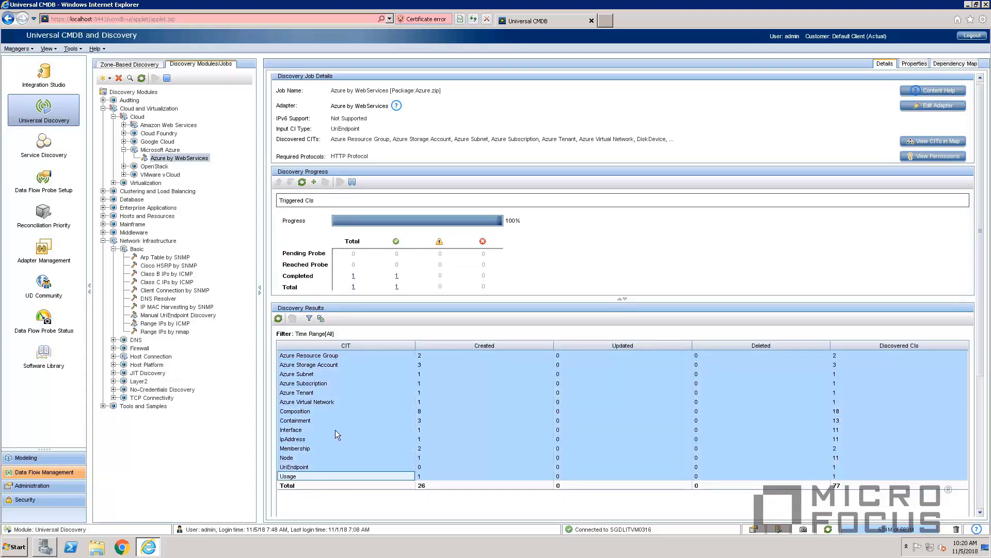